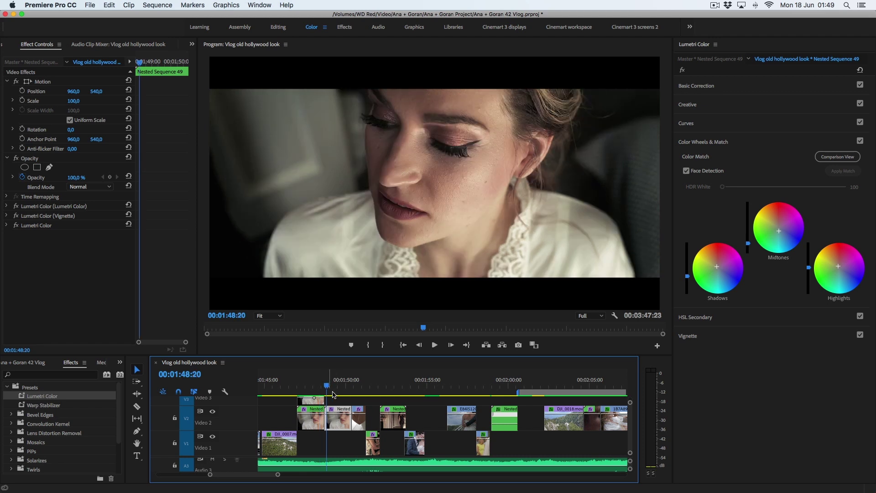
# Delete the old Lumetri grade effects, briefly undoing to compare before removing them again
pyautogui.click(36, 210)
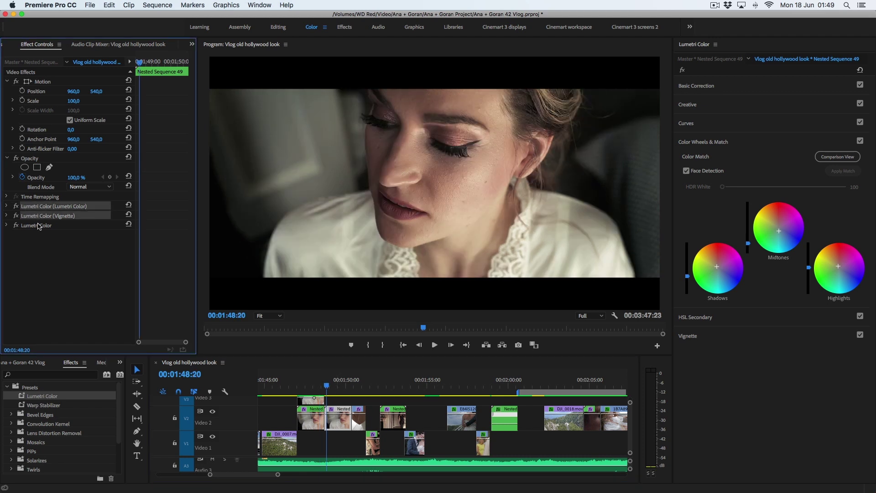
pyautogui.keyDown('shift'); pyautogui.click(37, 226); pyautogui.keyUp('shift')
pyautogui.press('Delete')
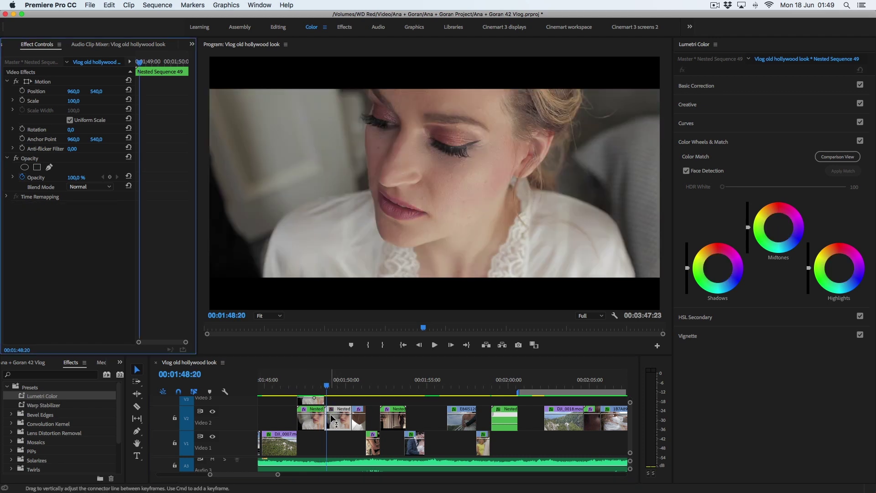
pyautogui.click(336, 419)
pyautogui.press('super+z')
pyautogui.press('super+shift+z')
# Play the ungraded shot from 00:01:48:17, then darken its midtones
pyautogui.press('Left')
pyautogui.press('Left')
pyautogui.press('Left')
pyautogui.press('space')
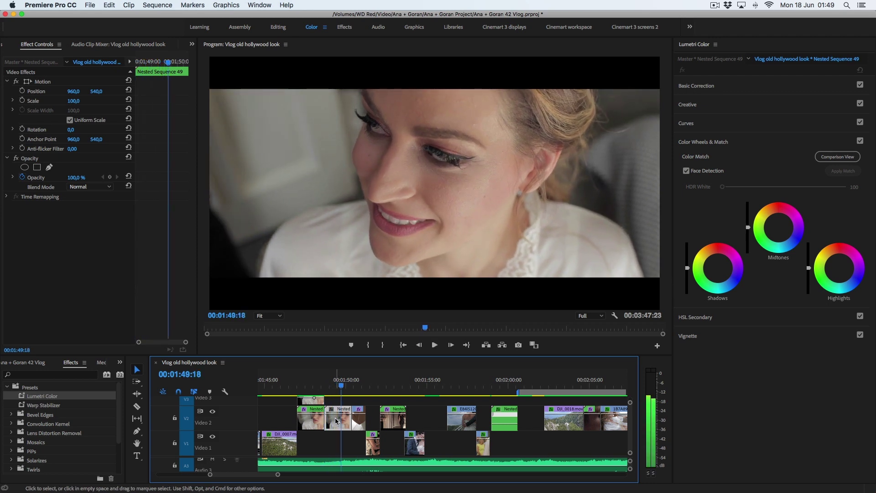
pyautogui.press('Left')
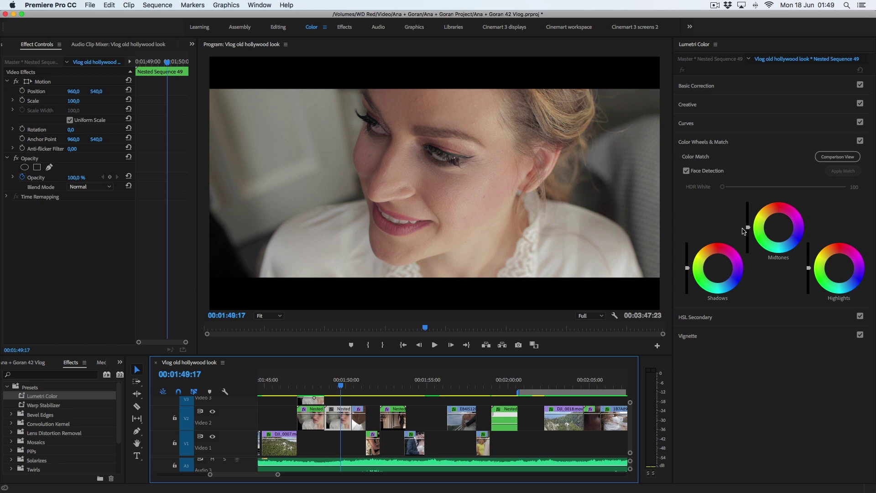
pyautogui.moveTo(747, 226); pyautogui.dragTo(748, 241)
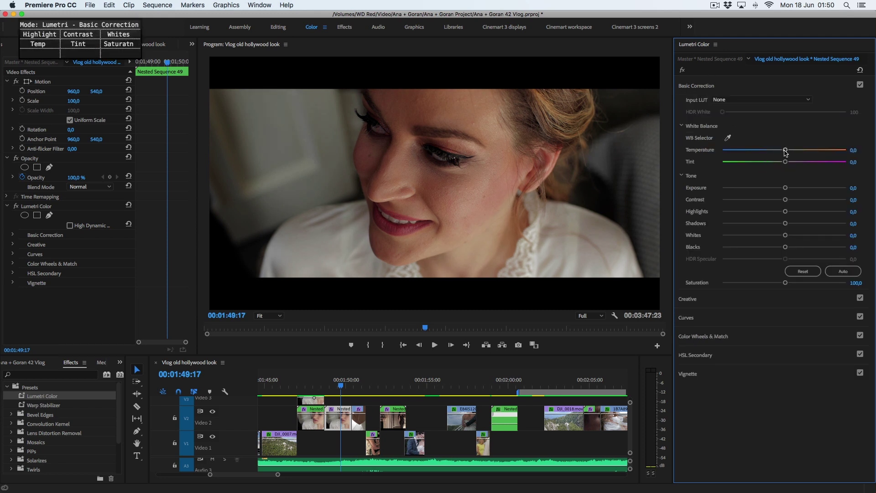
# Raise Temperature, halve Saturation, set Contrast to 20, raise highlights and lower shadows
pyautogui.moveTo(785, 150); pyautogui.dragTo(792, 150)
pyautogui.moveTo(785, 283); pyautogui.dragTo(752, 290)
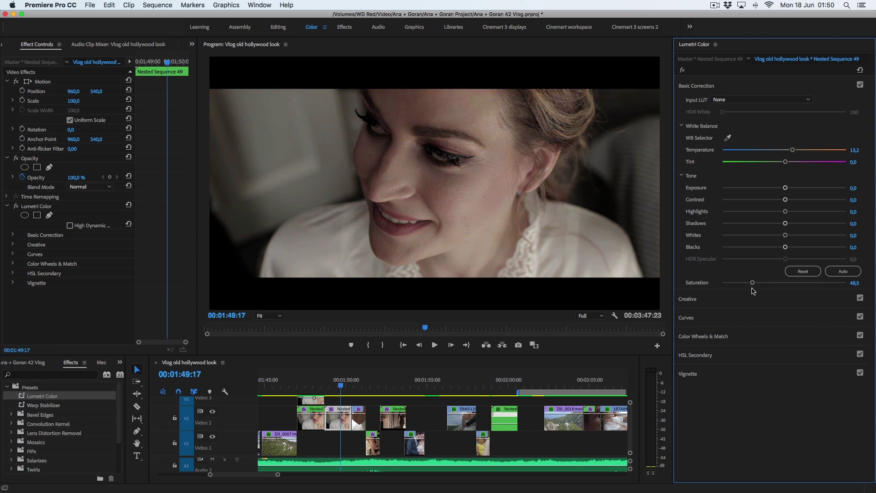
pyautogui.moveTo(784, 200); pyautogui.dragTo(792, 200)
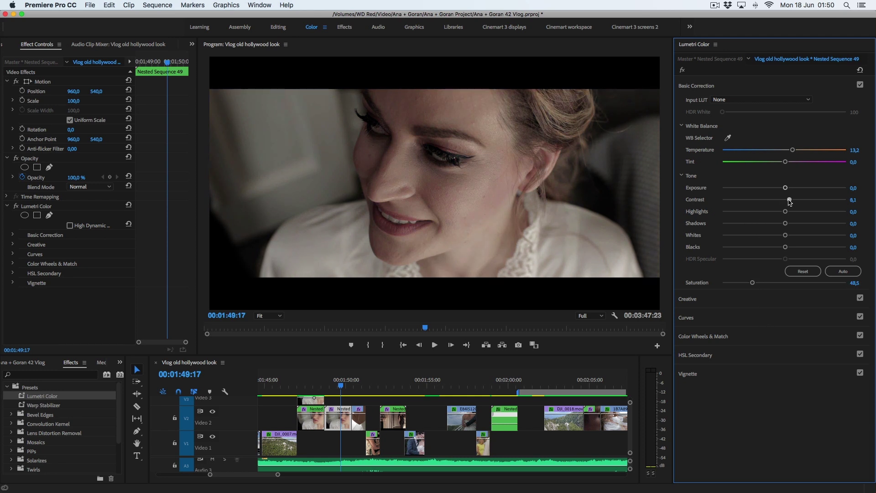
pyautogui.click(856, 199)
pyautogui.write('20')
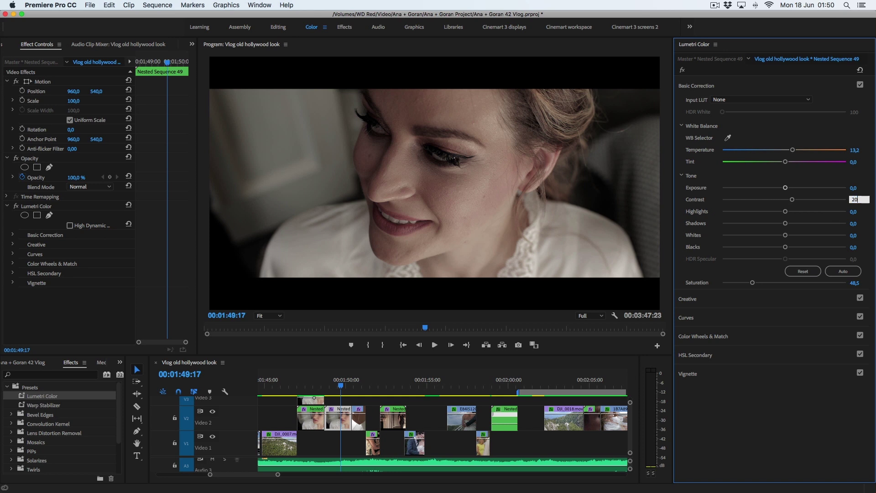
pyautogui.press('Return')
pyautogui.moveTo(785, 212)
pyautogui.mouseDown()
pyautogui.moveTo(795, 212)
pyautogui.moveTo(783, 224)
pyautogui.moveTo(794, 249)
pyautogui.mouseUp()
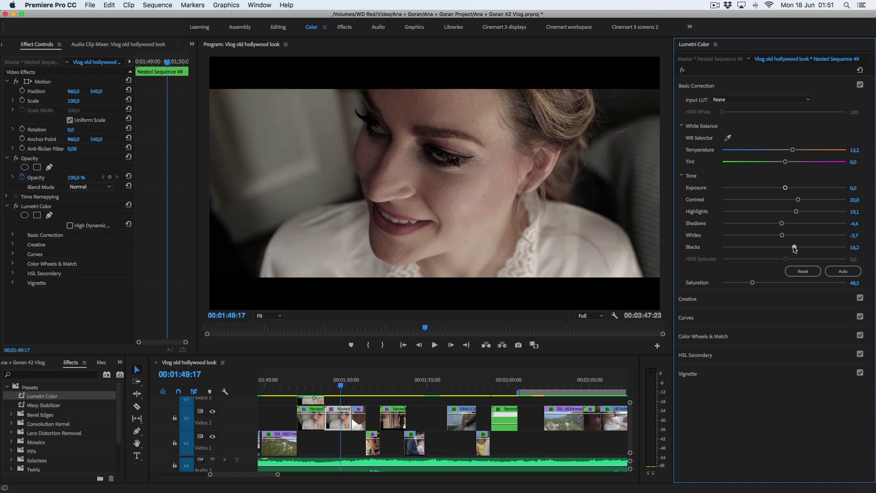
# In Lumetri Curves, raise an upper RGB curve point and add two lower points
pyautogui.click(690, 322)
pyautogui.click(781, 228)
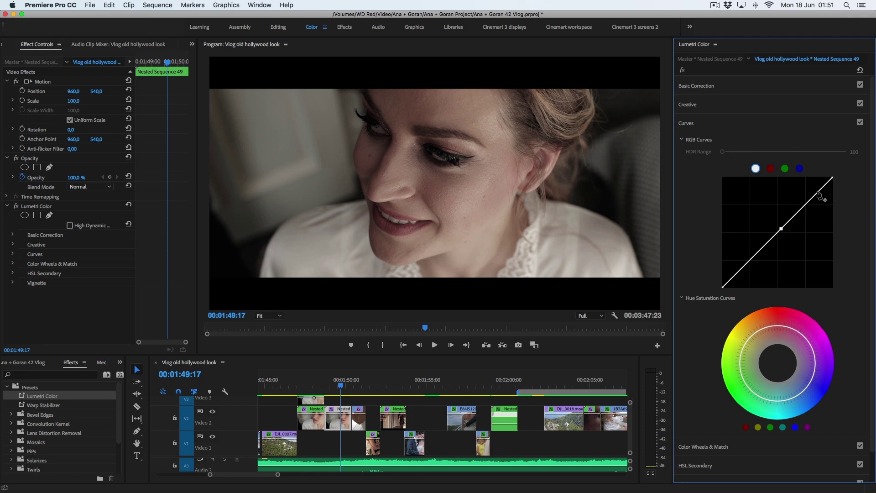
pyautogui.moveTo(815, 196); pyautogui.dragTo(811, 187)
pyautogui.click(735, 275)
pyautogui.click(757, 252)
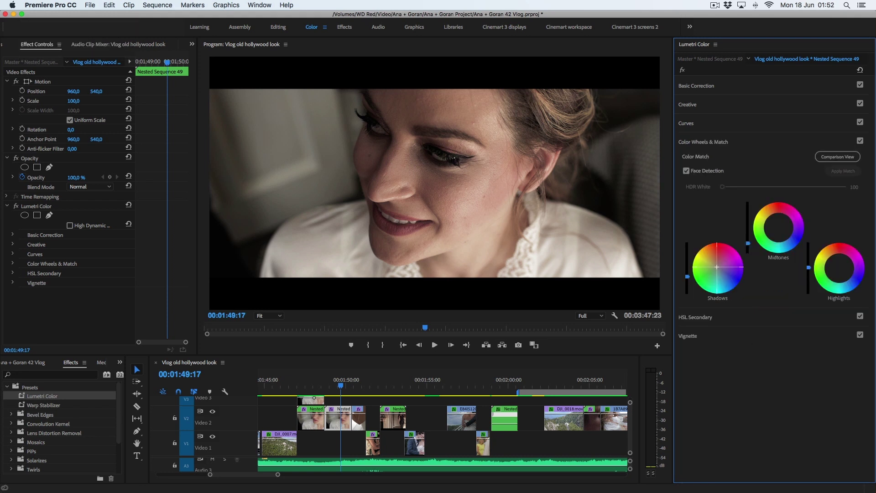
pyautogui.click(779, 229)
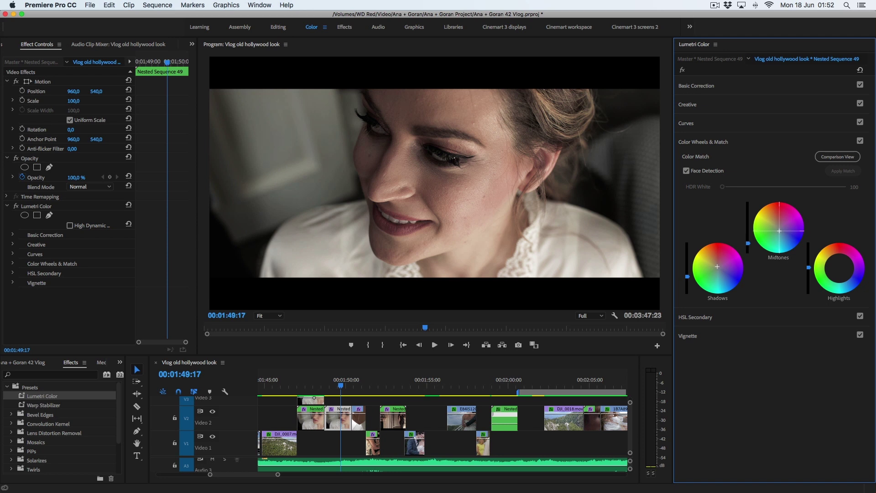
pyautogui.click(838, 266)
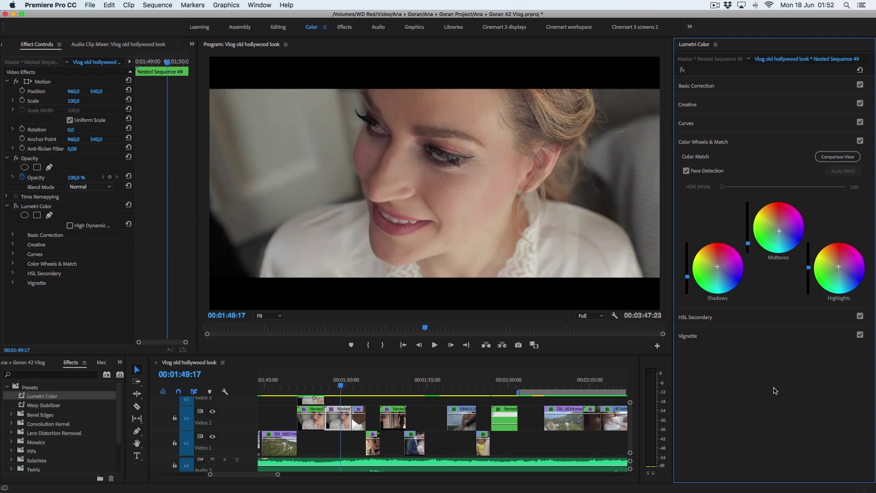
pyautogui.click(342, 421)
pyautogui.press('Right')
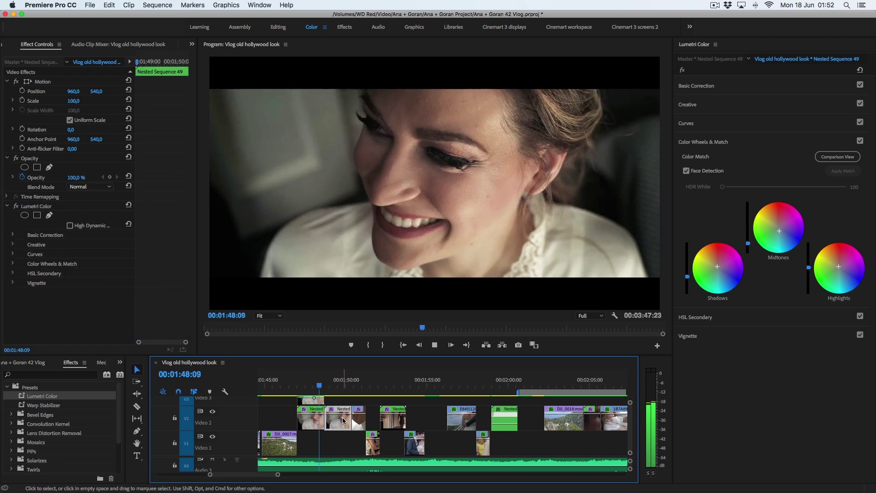
pyautogui.press('Right')
pyautogui.press('Right')
pyautogui.press('Right')
pyautogui.press('Right')
pyautogui.press('Right')
pyautogui.press('Left')
pyautogui.press('Left')
pyautogui.press('Left')
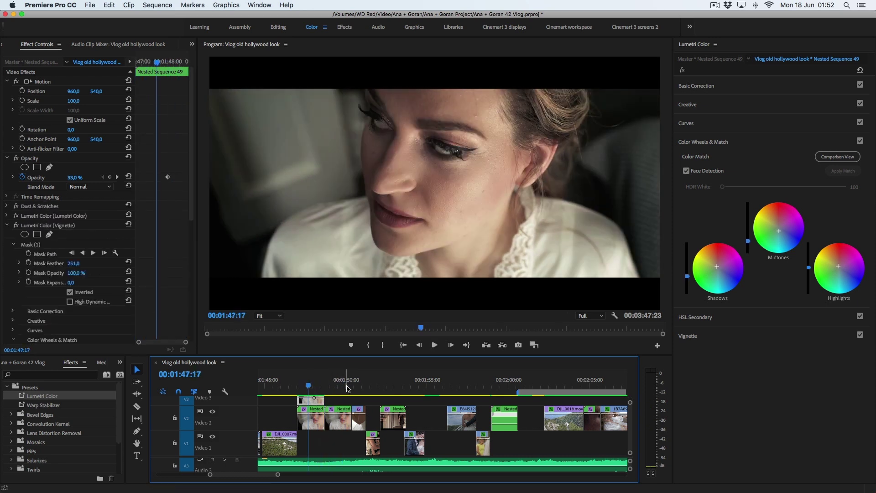
pyautogui.press('Left')
pyautogui.press('Left')
pyautogui.press('Left')
pyautogui.press('Left')
pyautogui.press('Left')
pyautogui.press('Left')
pyautogui.press('Left')
pyautogui.press('Left')
pyautogui.press('Left')
pyautogui.press('Right')
pyautogui.press('Right')
pyautogui.press('Right')
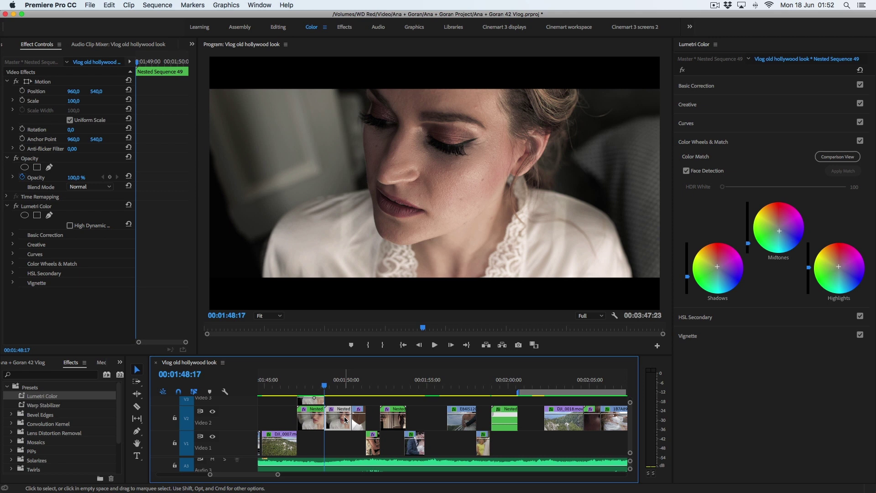
pyautogui.press('Right')
pyautogui.press('Right')
pyautogui.press('Right')
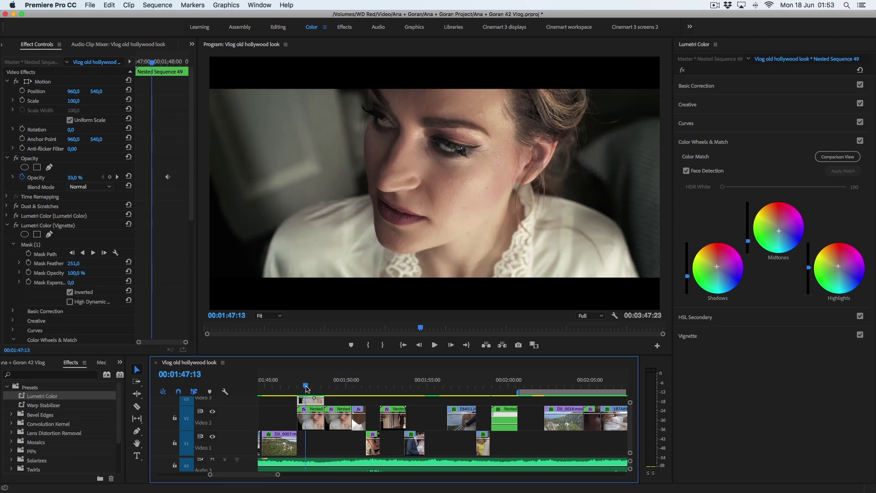
pyautogui.moveTo(333, 385); pyautogui.dragTo(334, 386)
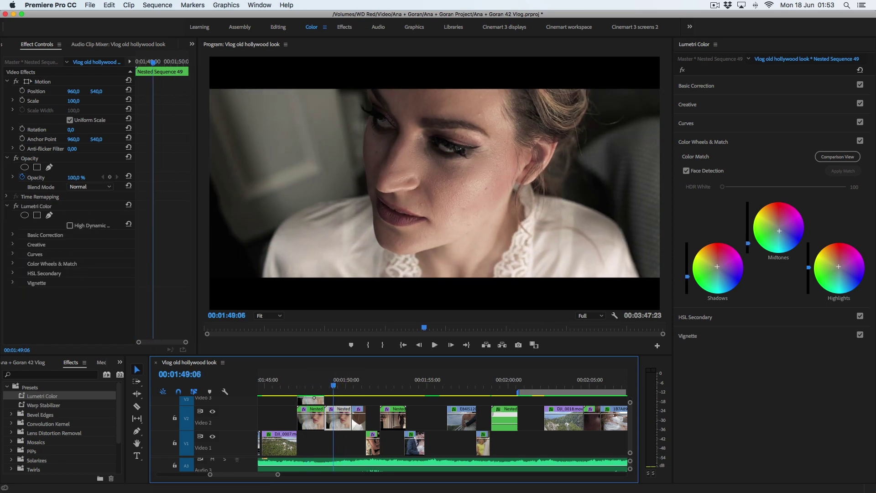
pyautogui.press('Right')
pyautogui.press('Right')
pyautogui.press('Right')
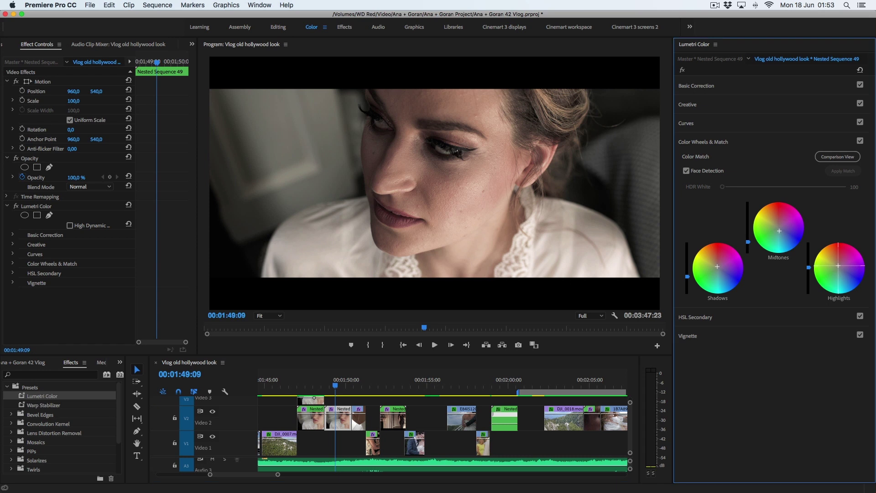
pyautogui.moveTo(335, 386); pyautogui.dragTo(328, 386)
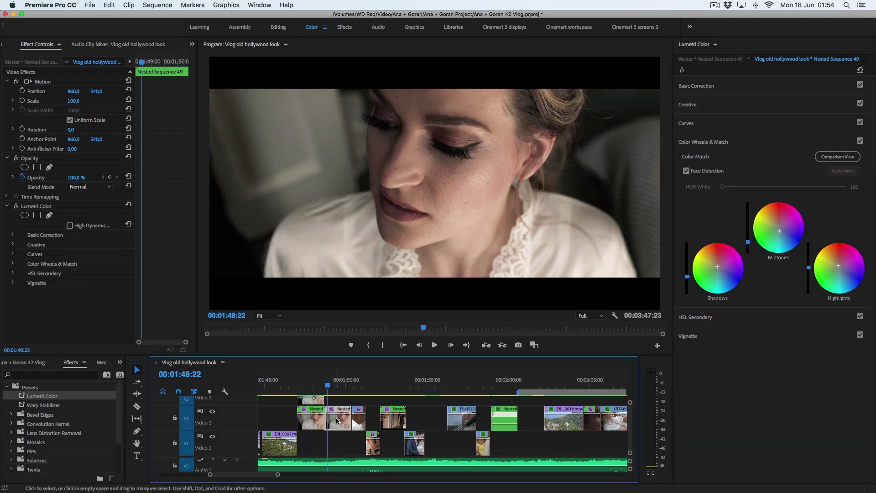
pyautogui.hotkey('shift', 'Left')
pyautogui.hotkey('shift', 'Left')
# Add an ellipse mask on frame 00:01:48:17 and enlarge it around her
pyautogui.hotkey('shift', 'Right')
pyautogui.press('Left')
pyautogui.press('Left')
pyautogui.press('Left')
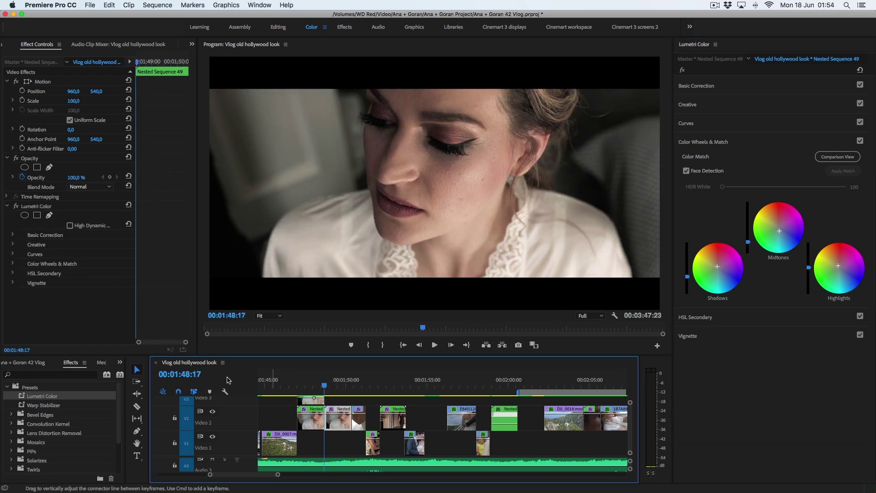
pyautogui.click(25, 215)
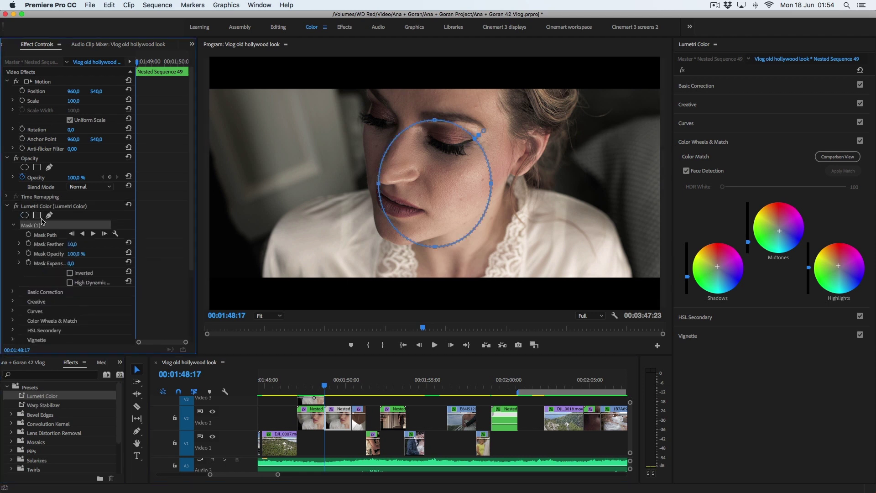
pyautogui.moveTo(491, 183); pyautogui.dragTo(498, 152)
pyautogui.moveTo(378, 182); pyautogui.dragTo(274, 236)
pyautogui.moveTo(321, 96)
pyautogui.mouseDown()
pyautogui.moveTo(273, 116)
pyautogui.moveTo(275, 152)
pyautogui.mouseUp()
# Widen the mask rightward, reshape it into a tilted ellipse, and increase its feather
pyautogui.moveTo(498, 152); pyautogui.dragTo(597, 122)
pyautogui.moveTo(606, 172); pyautogui.dragTo(616, 207)
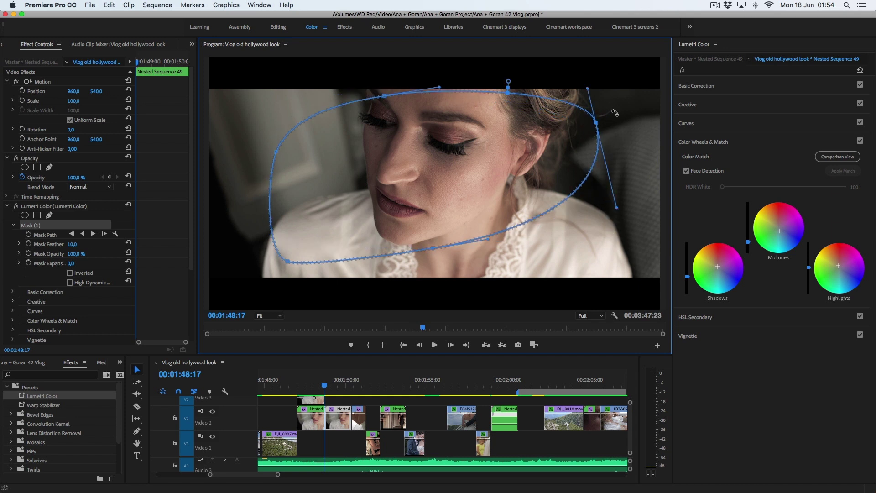
pyautogui.moveTo(616, 112); pyautogui.dragTo(427, 141)
pyautogui.moveTo(333, 122); pyautogui.dragTo(306, 241)
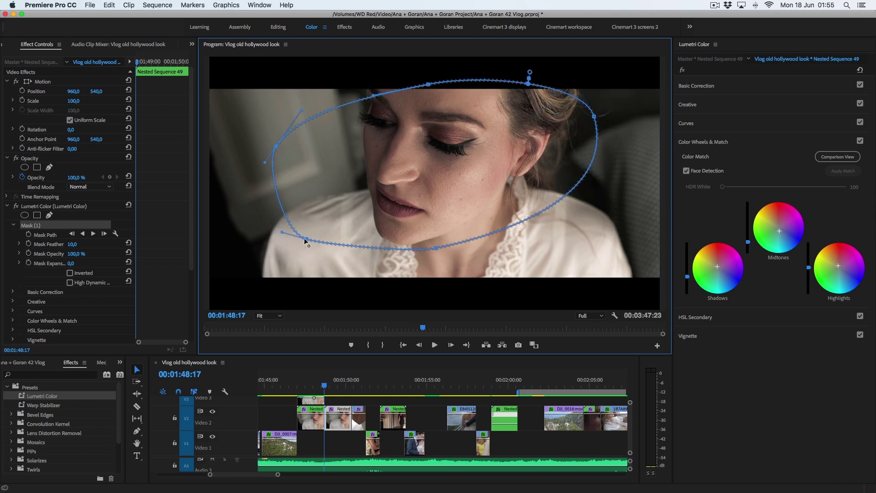
pyautogui.moveTo(529, 71); pyautogui.dragTo(531, 56)
# Invert the mask, reveal Color Wheels & Match, and scrub to 01:49:00
pyautogui.click(70, 273)
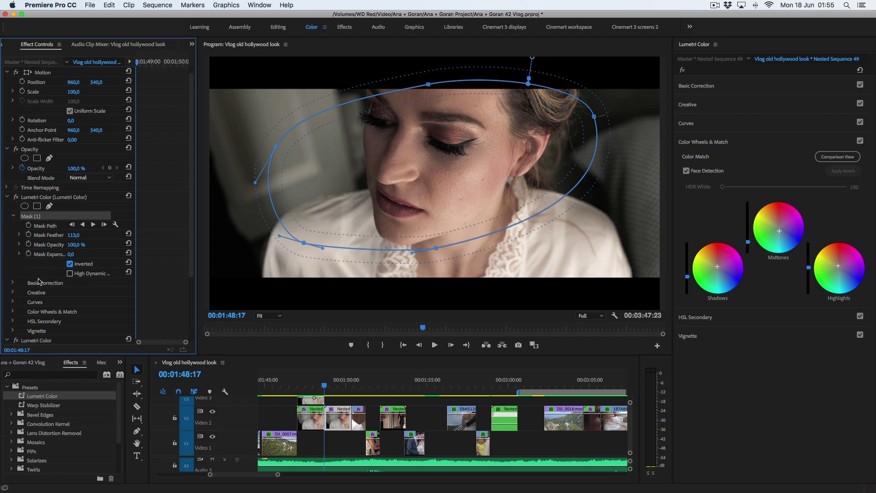
pyautogui.scroll(-5, 18, 231)
pyautogui.click(12, 225)
pyautogui.scroll(-5, 28, 238)
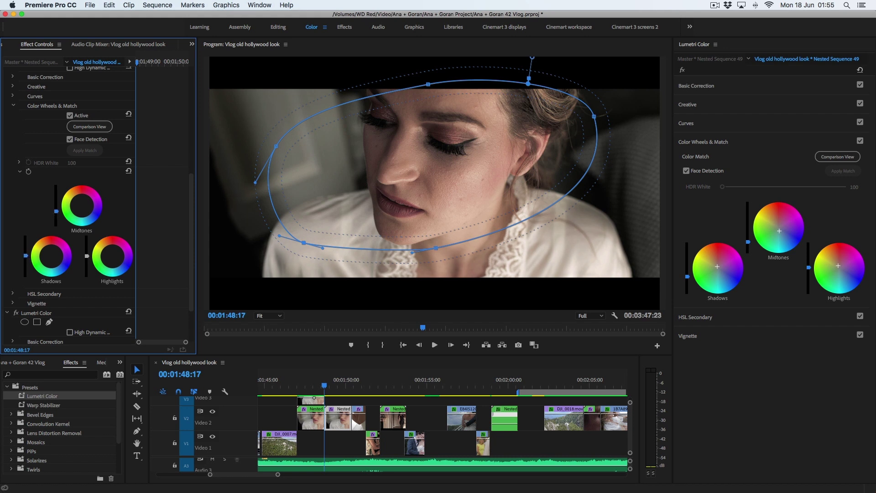
pyautogui.moveTo(321, 381); pyautogui.dragTo(328, 384)
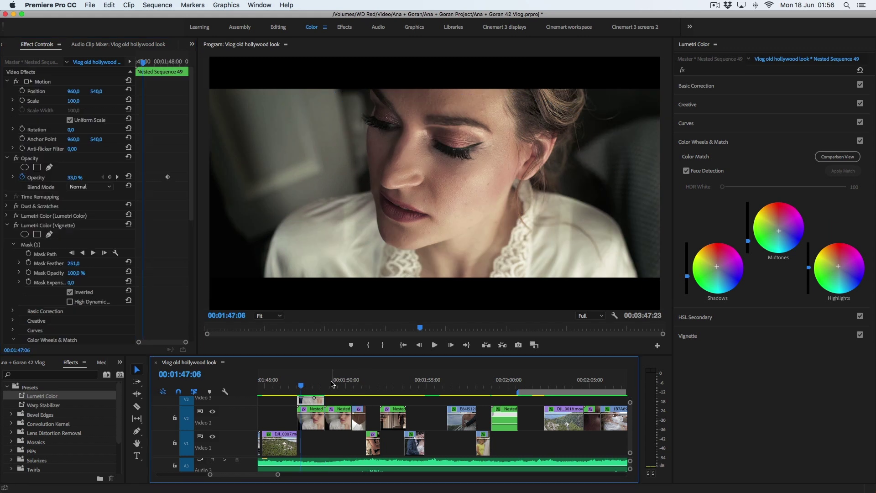
# Check the earlier clip's vignette near 01:47:08, collapse it, and return to 01:48:17
pyautogui.click(306, 384)
pyautogui.click(330, 383)
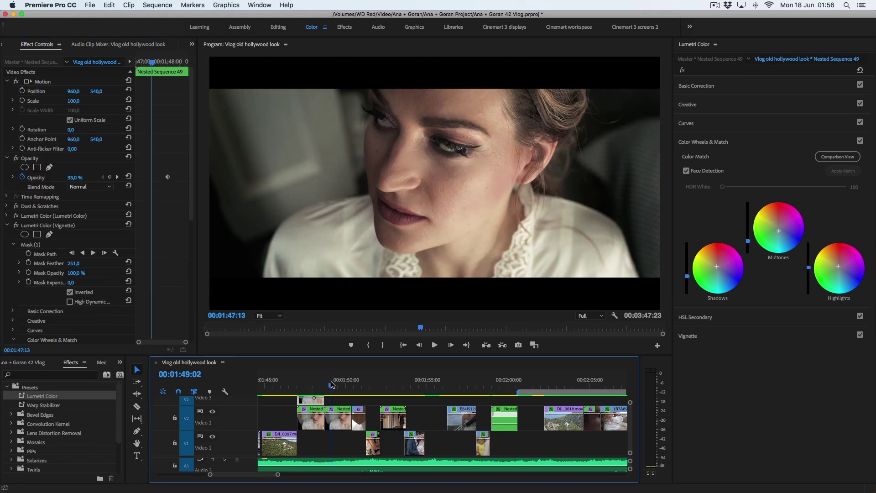
pyautogui.click(304, 383)
pyautogui.press('Right')
pyautogui.press('Right')
pyautogui.press('Right')
pyautogui.click(8, 226)
pyautogui.press('Down')
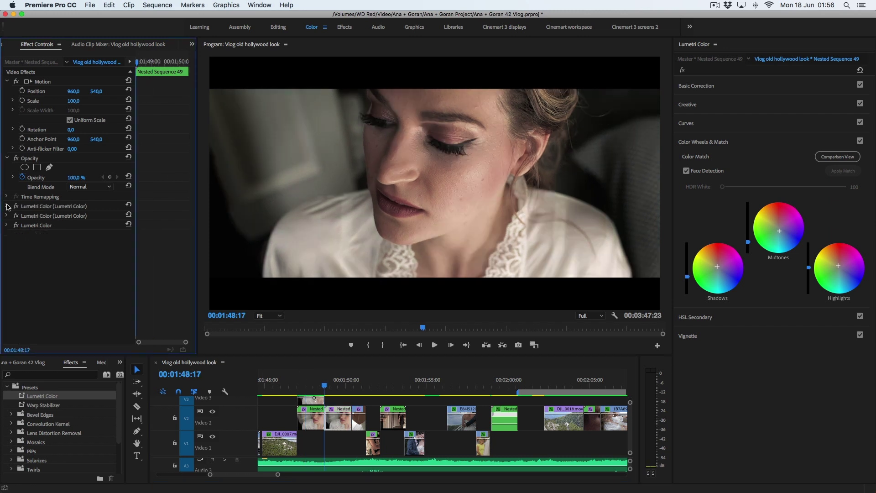
# Select Mask (1) on the first Lumetri Color and track it forward
pyautogui.click(36, 226)
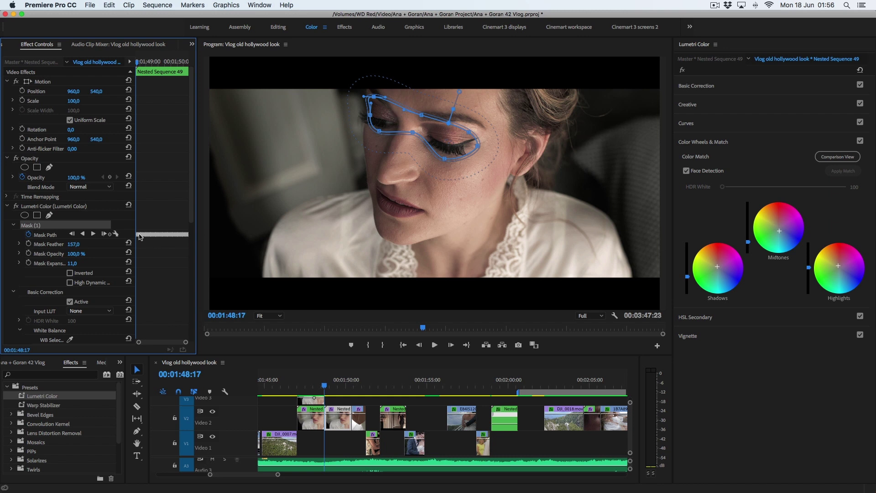
pyautogui.scroll(-5, 75, 171)
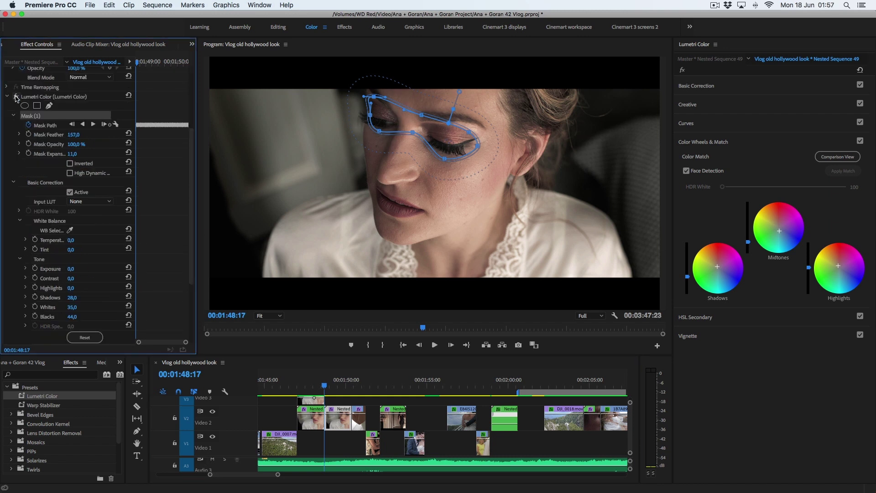
pyautogui.scroll(5, 153, 236)
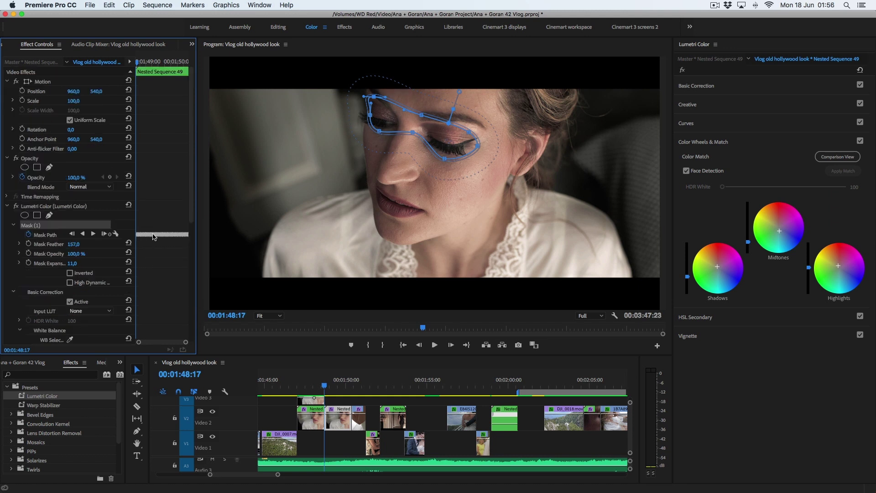
pyautogui.click(94, 235)
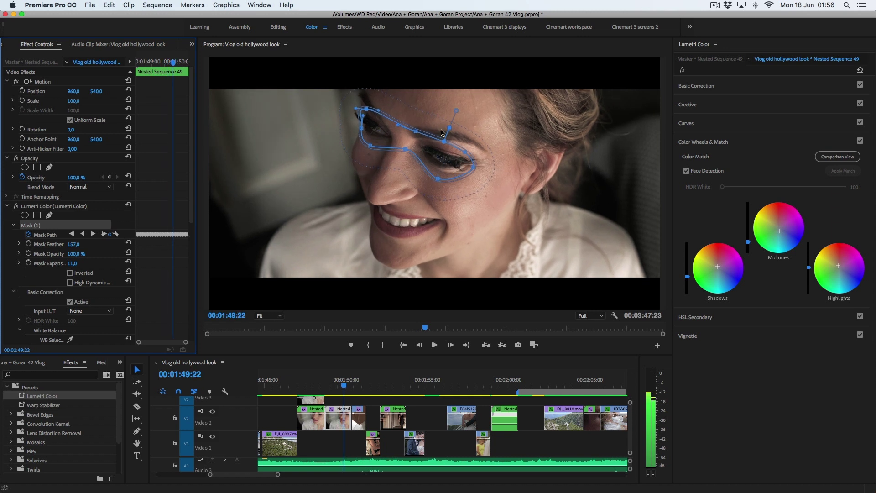
pyautogui.scroll(-1, 42, 255)
pyautogui.scroll(-1, 42, 256)
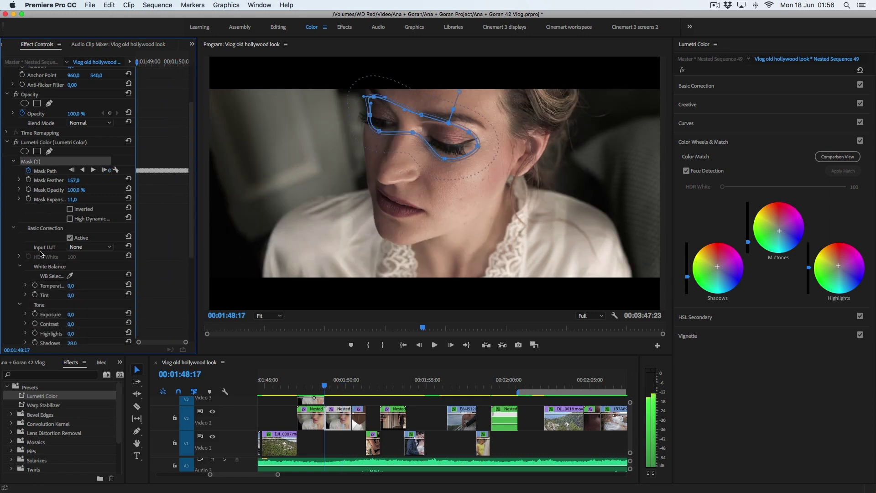
pyautogui.scroll(-2, 42, 255)
pyautogui.scroll(-1, 41, 256)
pyautogui.scroll(-1, 42, 255)
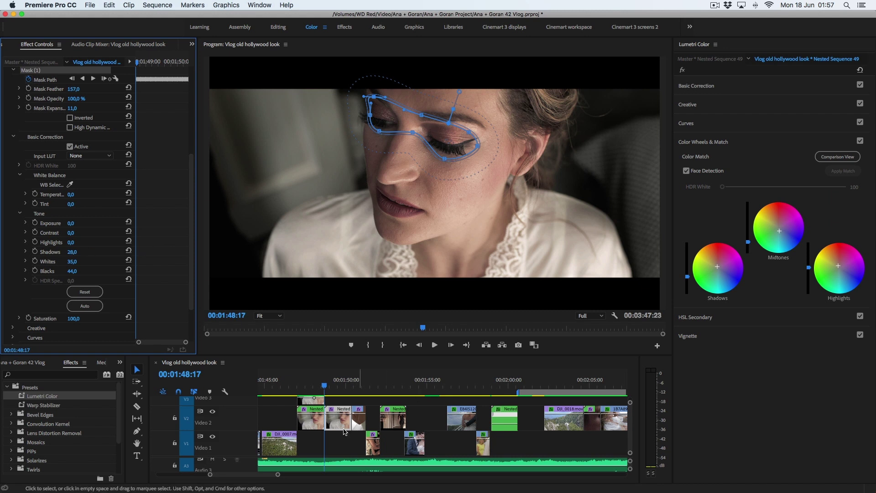
pyautogui.click(306, 389)
pyautogui.press('space')
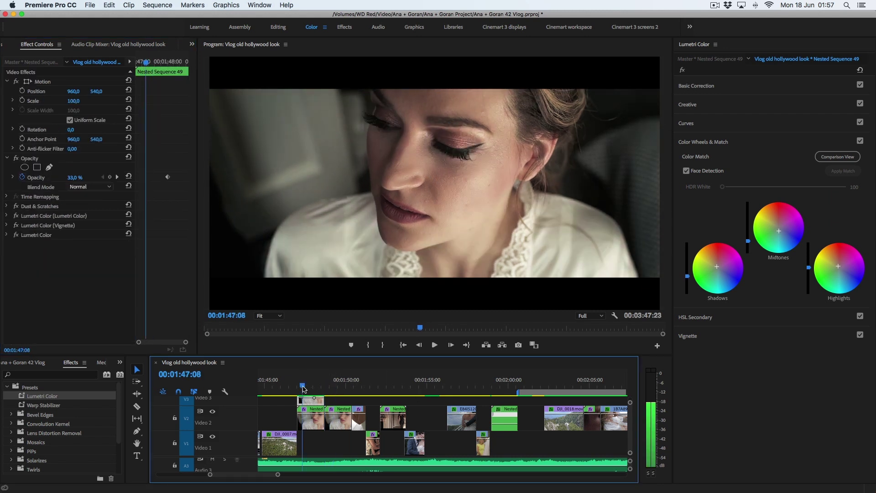
pyautogui.press('space')
pyautogui.click(310, 390)
pyautogui.press('space')
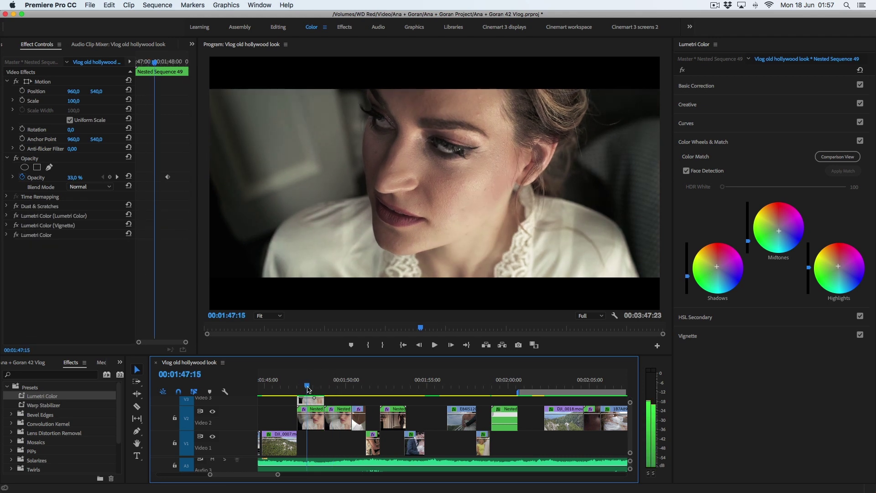
pyautogui.moveTo(328, 389); pyautogui.dragTo(332, 388)
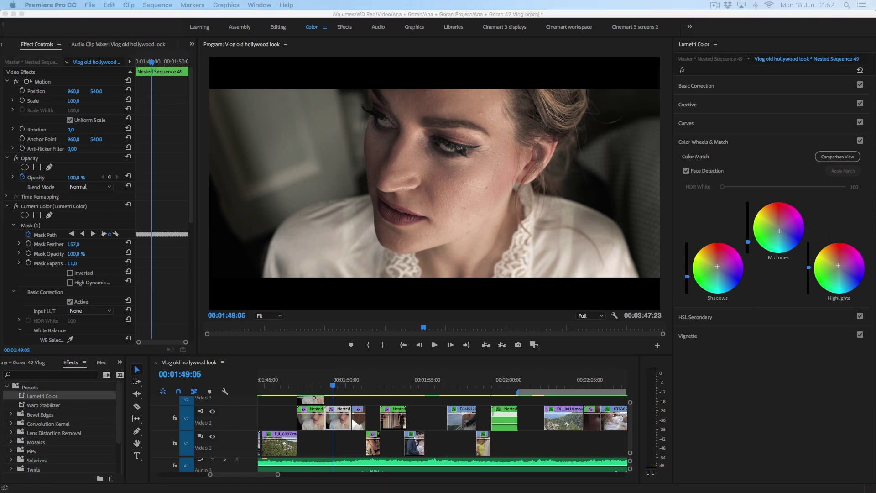
# Browse the grade's Curves, Basic Correction and Color Wheels sections, scrubbing a few frames forward
pyautogui.click(693, 125)
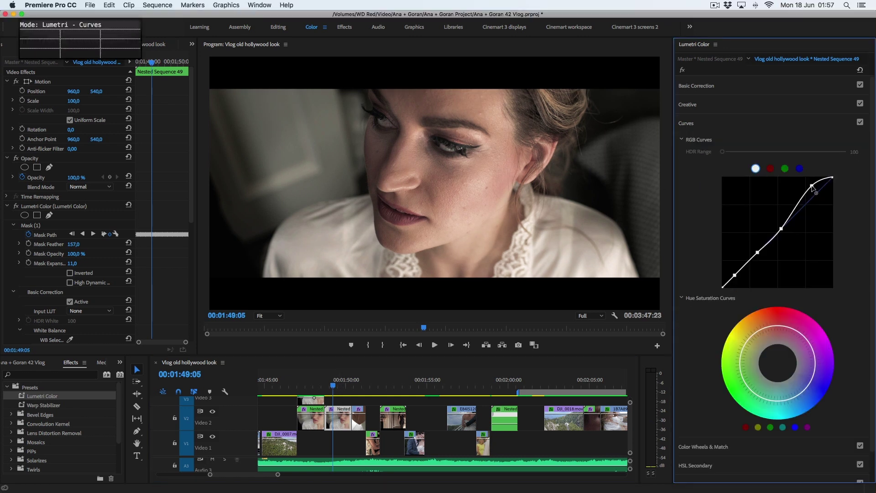
pyautogui.click(708, 87)
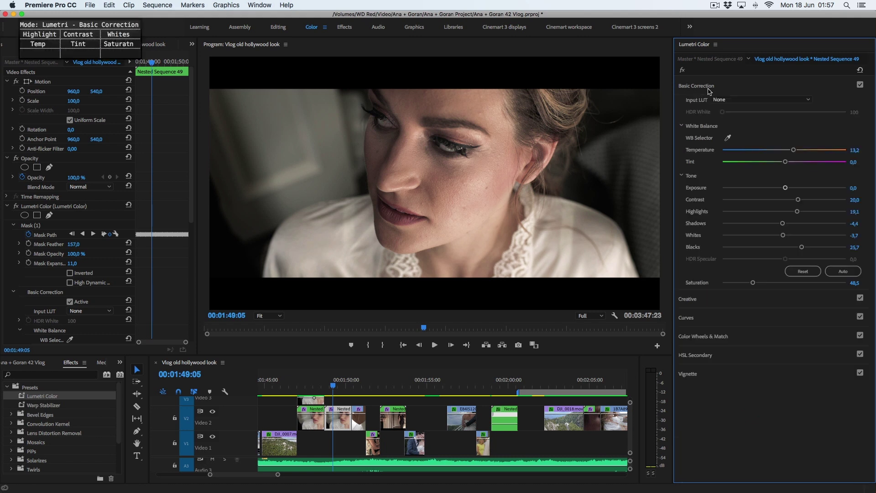
pyautogui.click(713, 338)
pyautogui.click(809, 268)
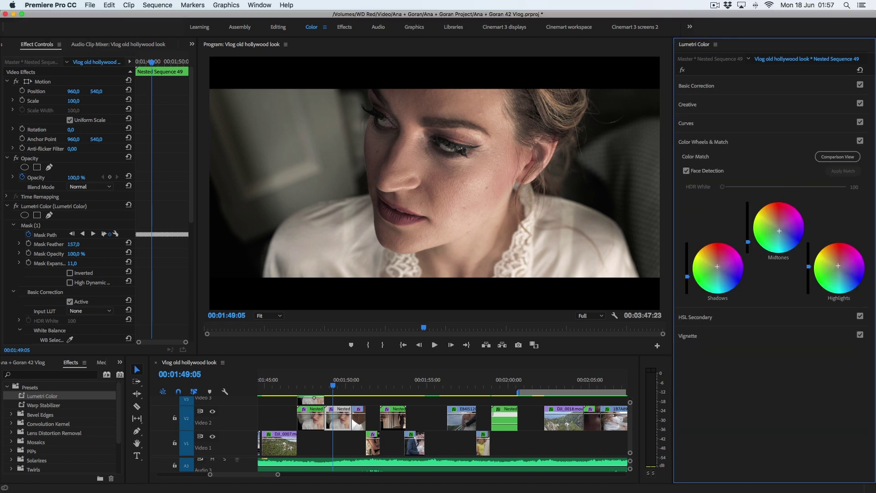
pyautogui.moveTo(322, 381); pyautogui.dragTo(335, 380)
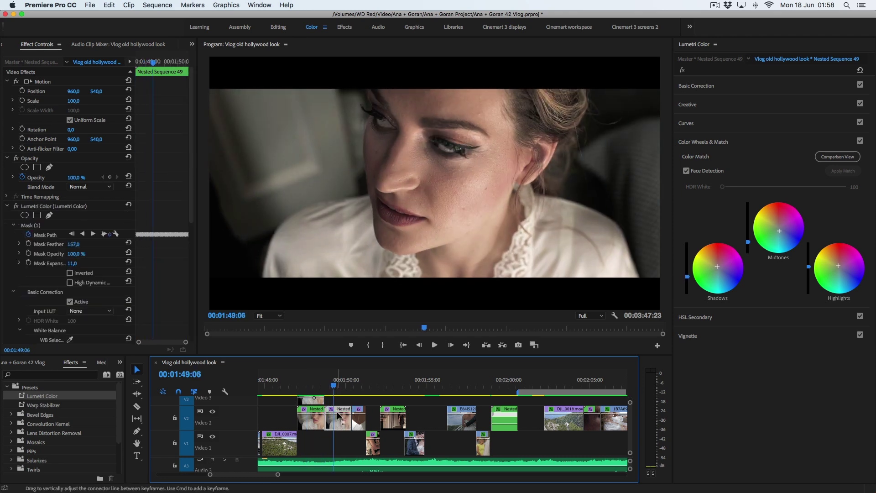
# Nudge Temperature up to 14.7 and scrub near 01:50:00 to check
pyautogui.click(697, 85)
pyautogui.moveTo(794, 152); pyautogui.dragTo(794, 153)
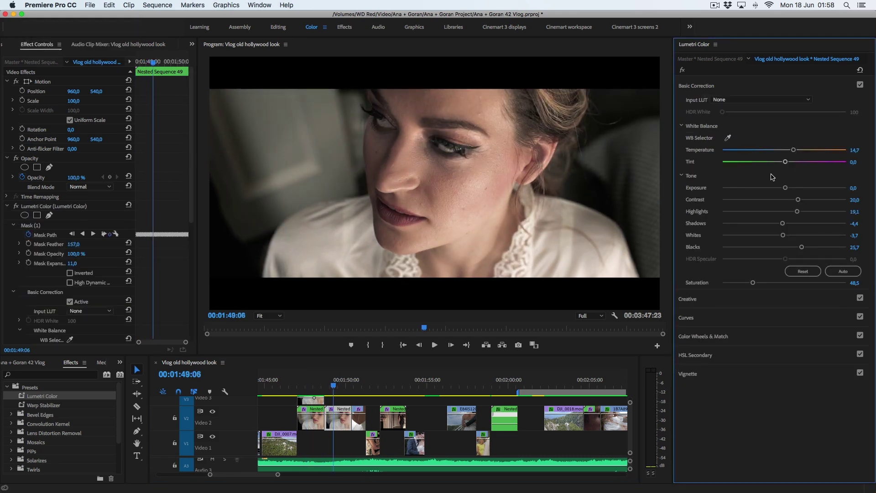
pyautogui.moveTo(333, 385); pyautogui.dragTo(334, 387)
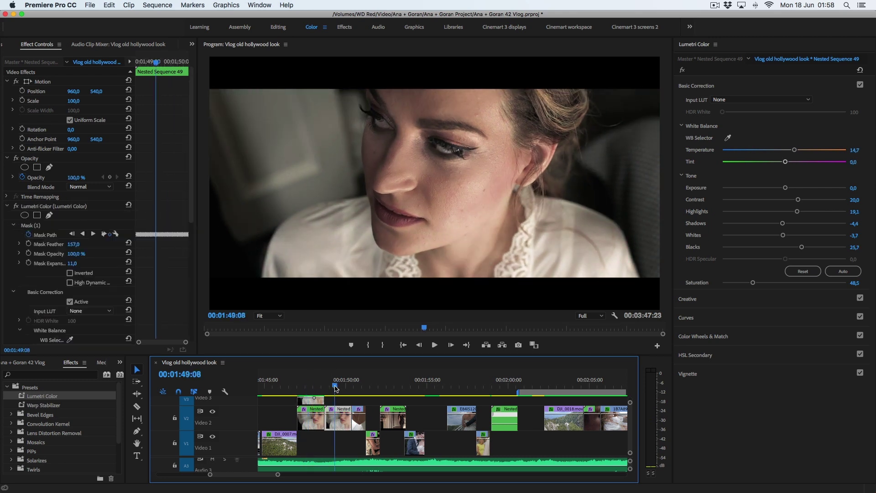
# Expand the vignette's Mask (1) and drag Mask Feather to 170
pyautogui.click(106, 219)
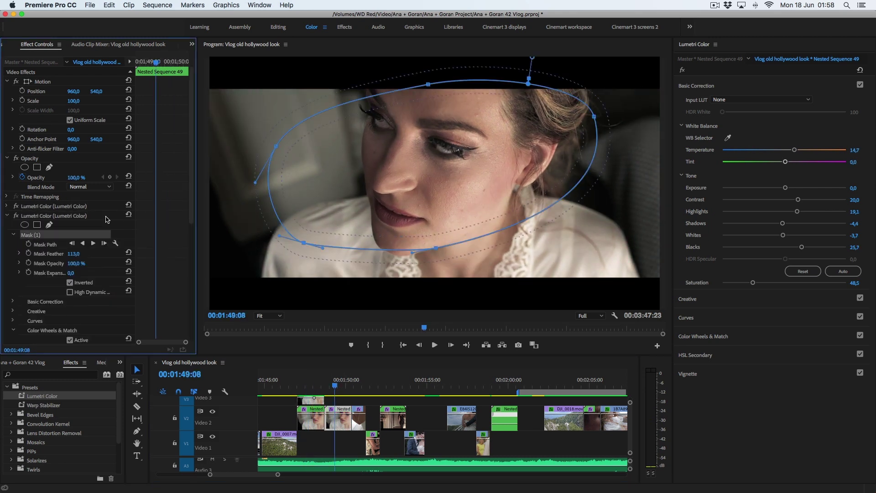
pyautogui.moveTo(314, 390)
pyautogui.mouseDown()
pyautogui.moveTo(307, 388)
pyautogui.moveTo(327, 388)
pyautogui.mouseUp()
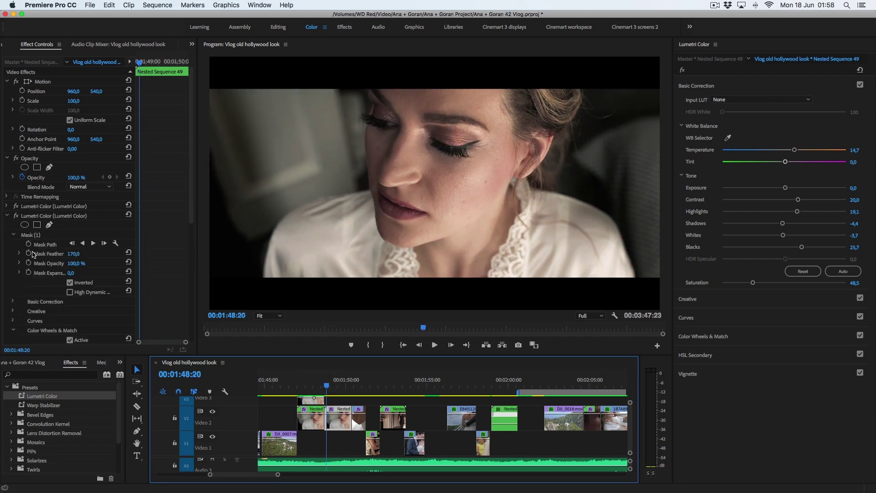
pyautogui.scroll(-5, 33, 254)
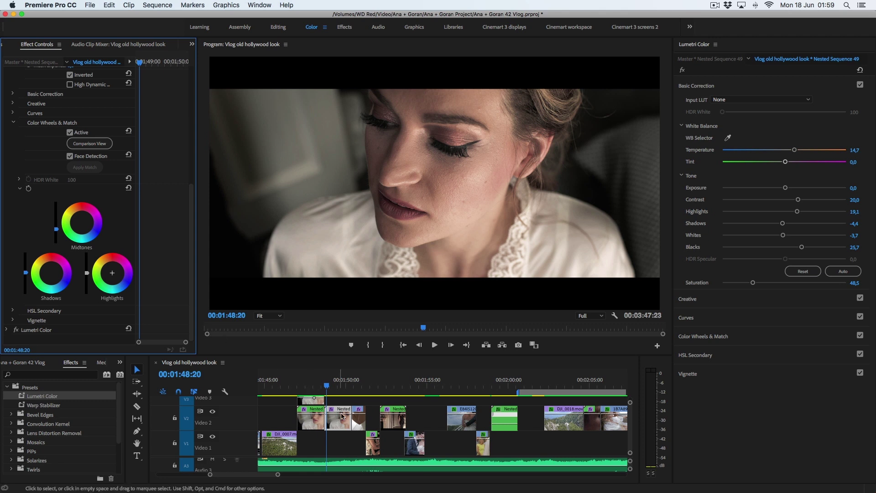